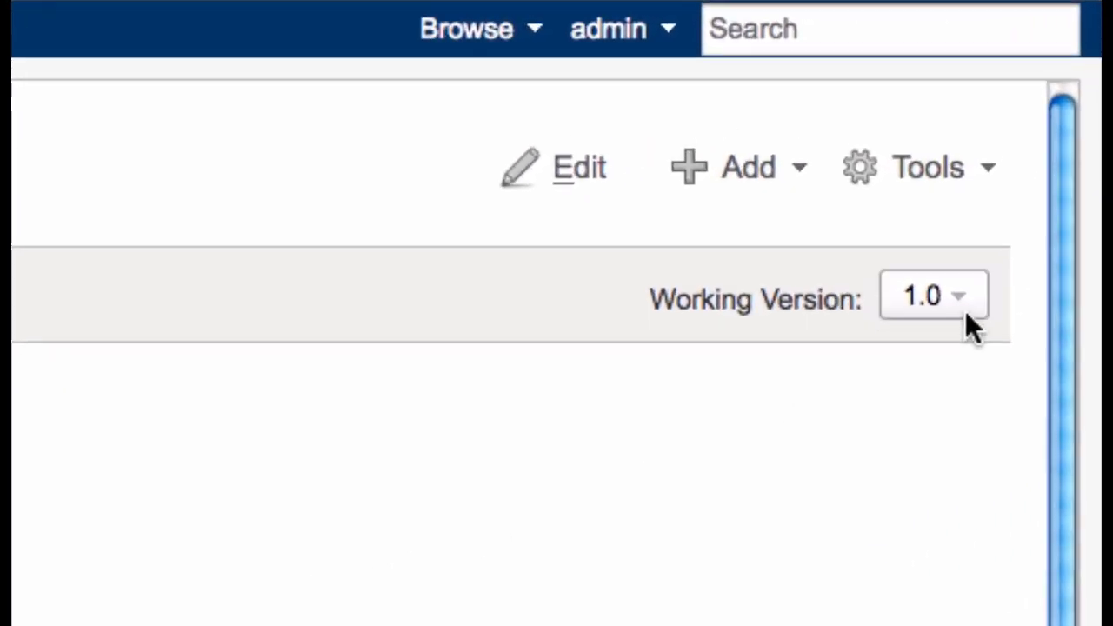
Switch the working version to 1.1 and open the Feature List page for editing
{"action": "left_click", "coordinate": [978, 305]}
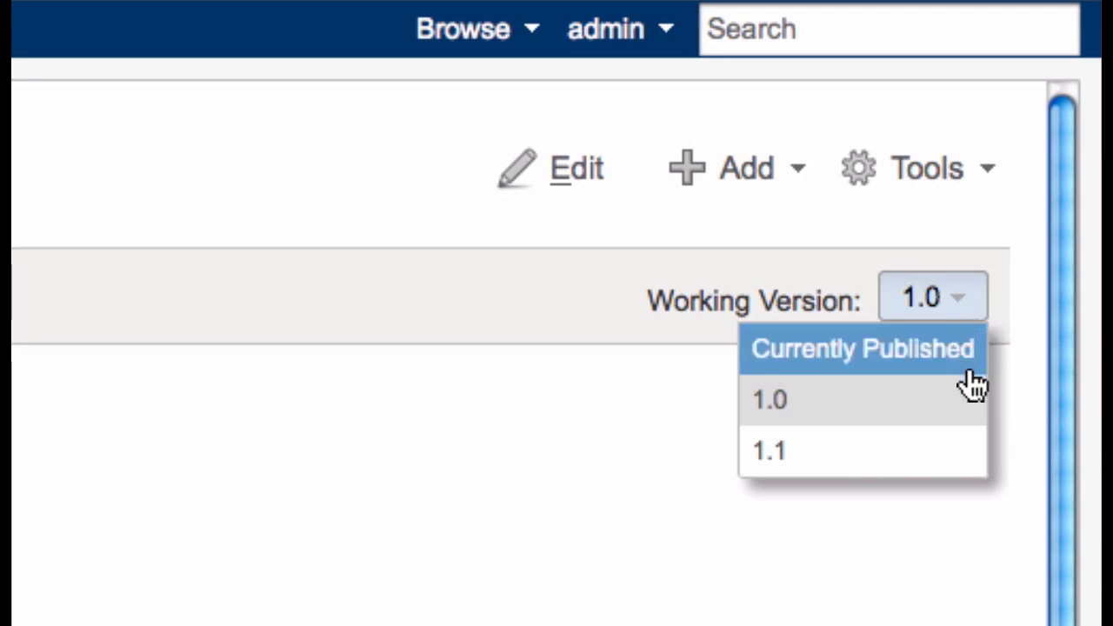
{"action": "left_click", "coordinate": [960, 457]}
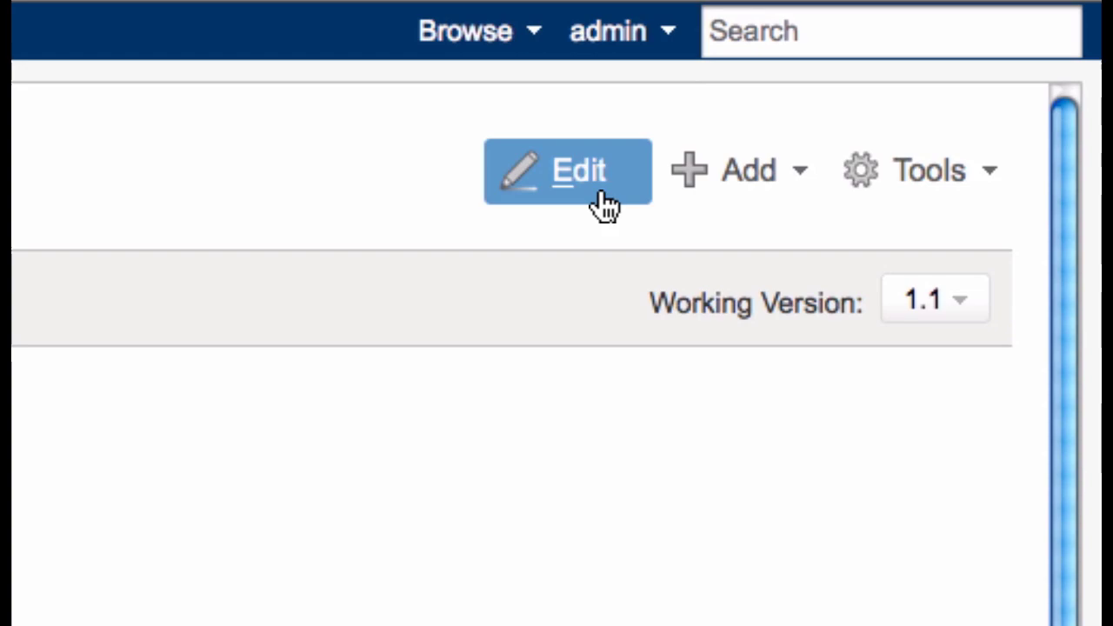
{"action": "left_click", "coordinate": [606, 206]}
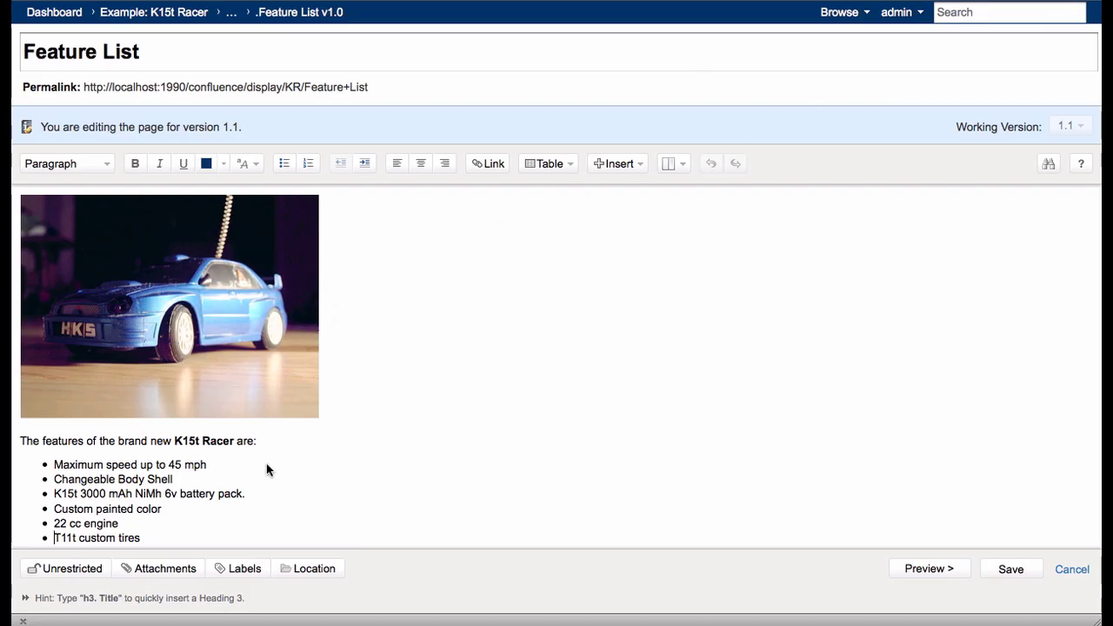
Replace the Feature List content with a bulleted list starting with "Maximum speed up to 50 mph" and "Available in two different colors"
{"action": "left_click_drag", "start_coordinate": [177, 531], "coordinate": [26, 393]}
{"action": "key", "text": "Delete"}
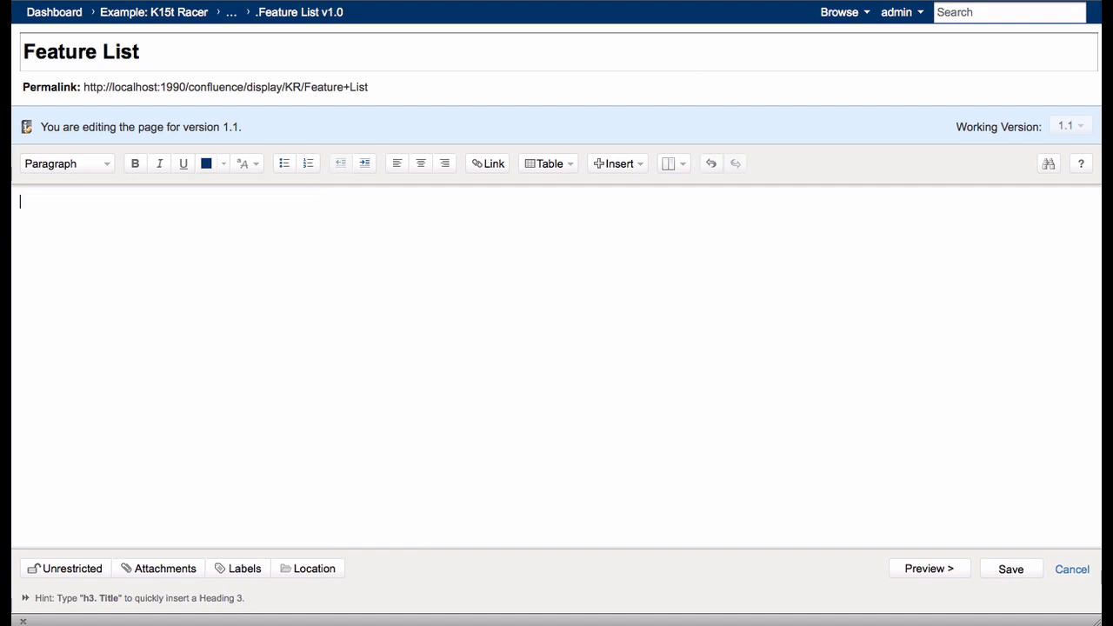
{"action": "type", "text": "* Maximum speed up to 50 mph"}
{"action": "key", "text": "Return"}
{"action": "type", "text": "Available in two different colors"}
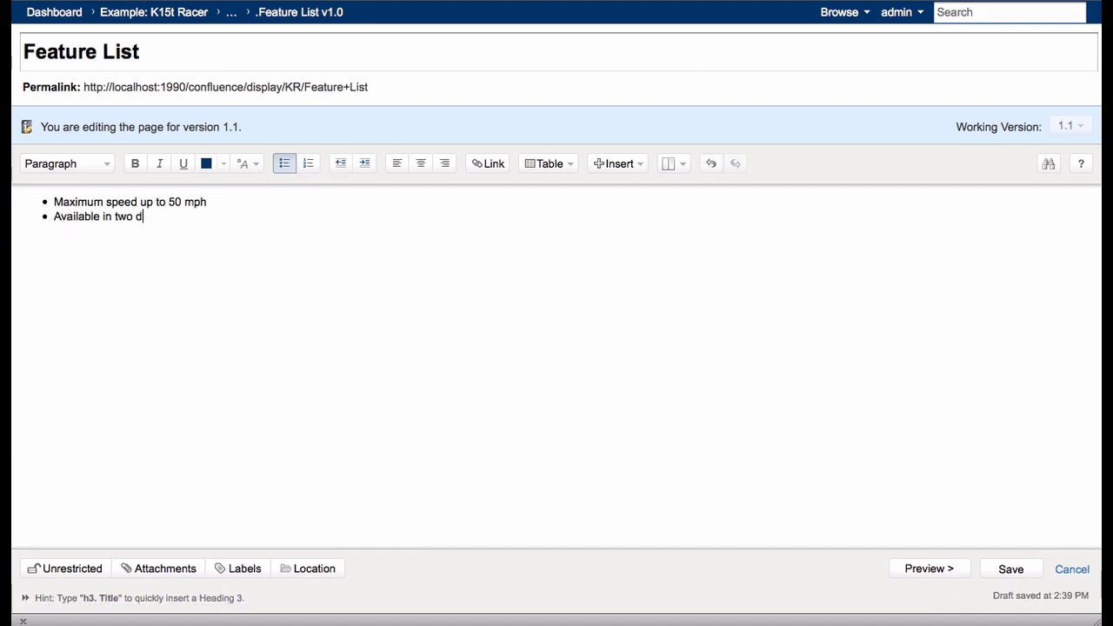
Add the bullets "K15t 3500 mAh NiMh 6v battery pack", "33 cc engine" and "T11t custom tires" to the list
{"action": "key", "text": "Return"}
{"action": "type", "text": "K15t 3500 mAh NiMh 6v battery pack"}
{"action": "key", "text": "Return"}
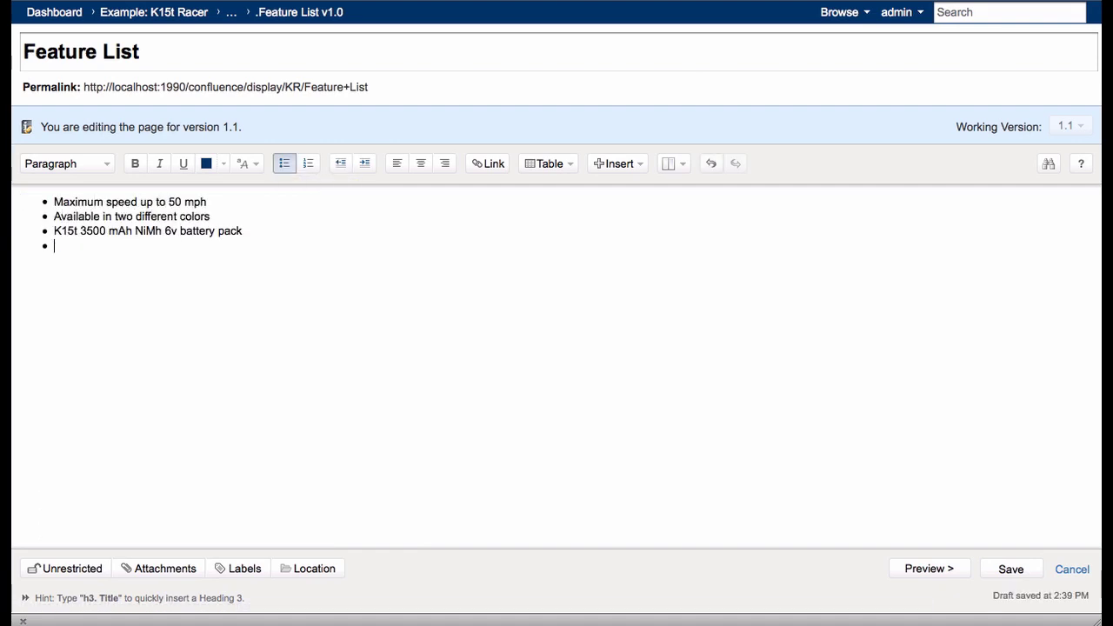
{"action": "type", "text": "33 cc engine"}
{"action": "key", "text": "Return"}
{"action": "type", "text": "T11t custom tires"}
Insert the green car image above the feature bullets at a width of 350 px and save the page
{"action": "left_click", "coordinate": [78, 196]}
{"action": "key", "text": "ctrl+m"}
{"action": "double_click", "coordinate": [569, 194]}
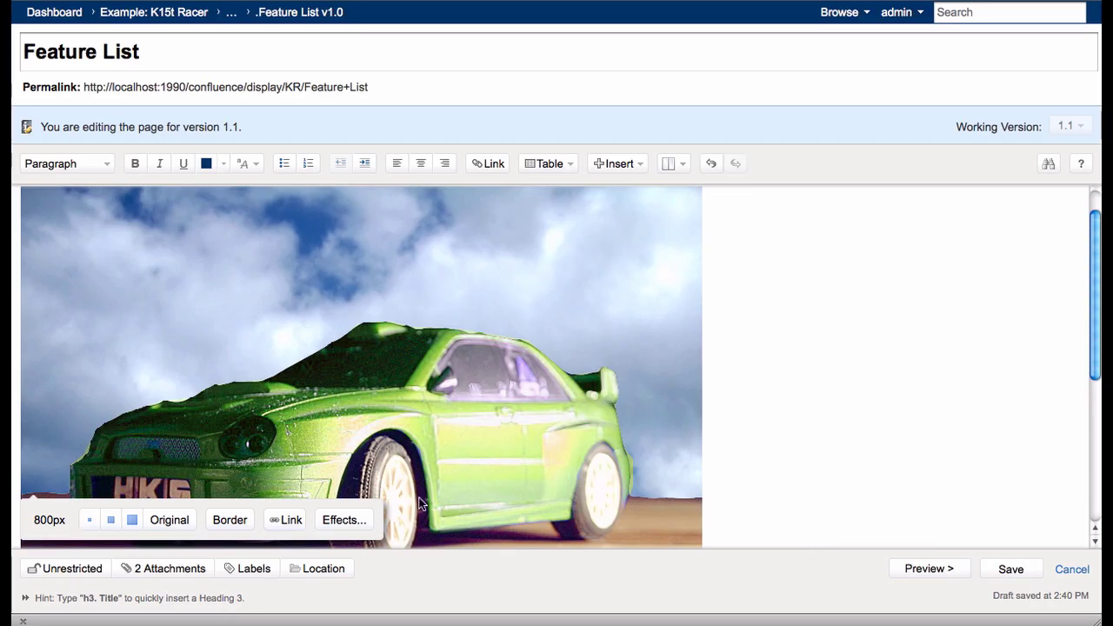
{"action": "left_click", "coordinate": [50, 517]}
{"action": "type", "text": "350"}
{"action": "key", "text": "Return"}
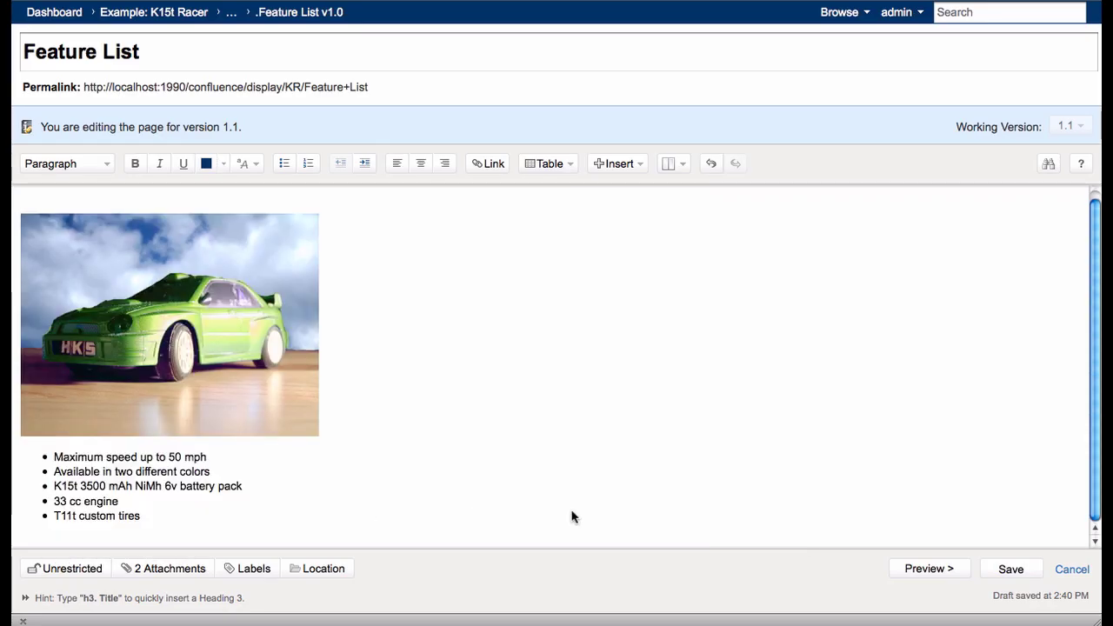
{"action": "left_click", "coordinate": [1013, 571]}
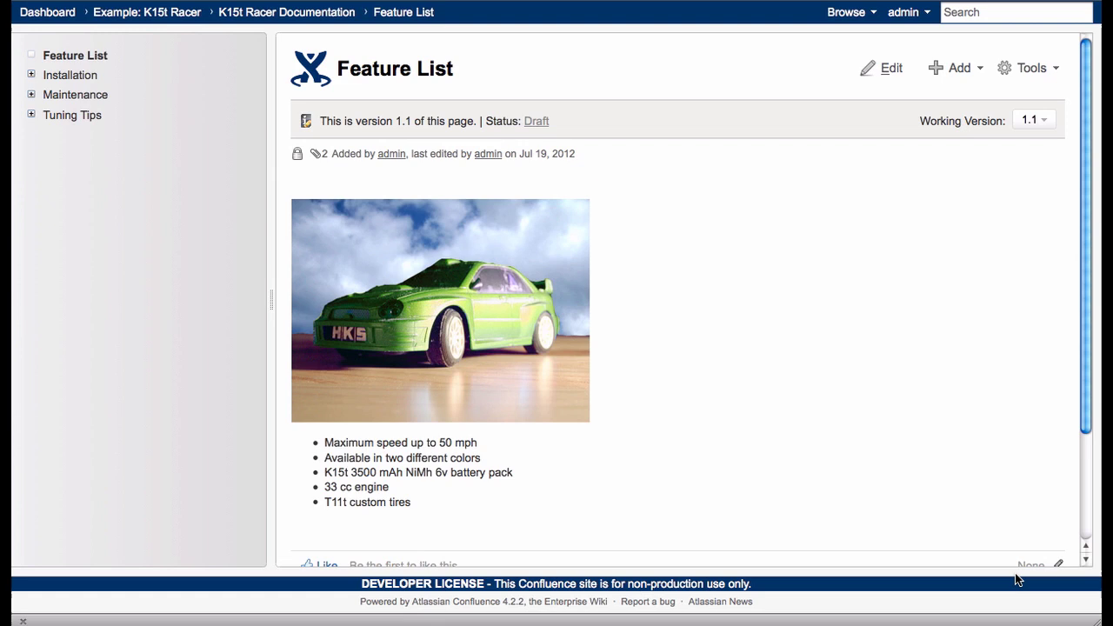
View the Feature List page in the Currently Published version, and return to working version 1.1
{"action": "left_click", "coordinate": [1043, 119]}
{"action": "left_click", "coordinate": [1046, 142]}
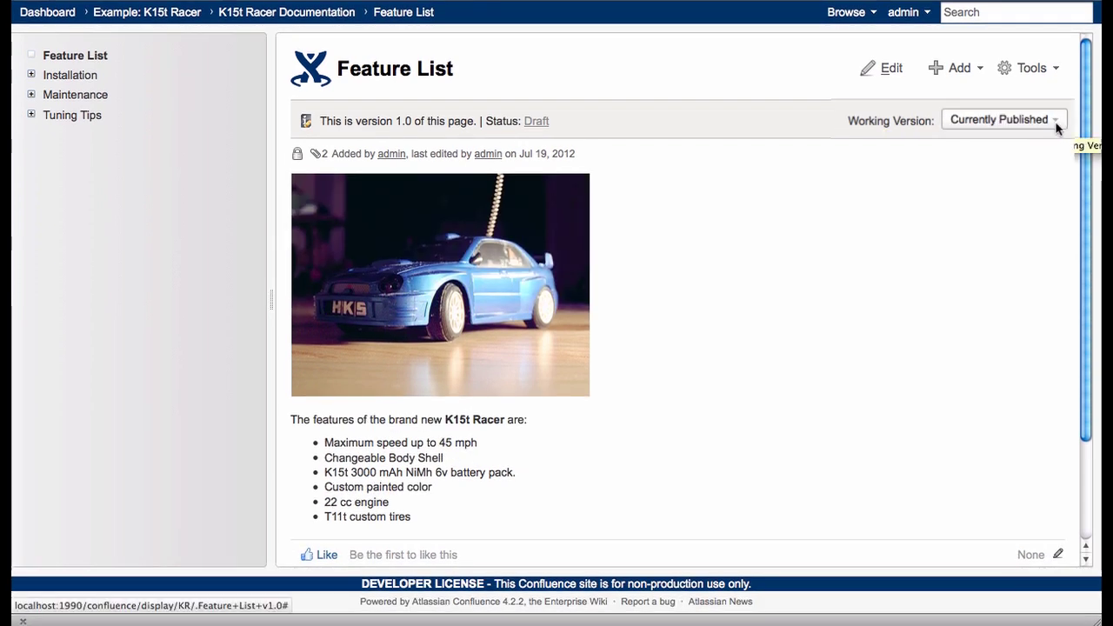
{"action": "left_click", "coordinate": [1056, 123]}
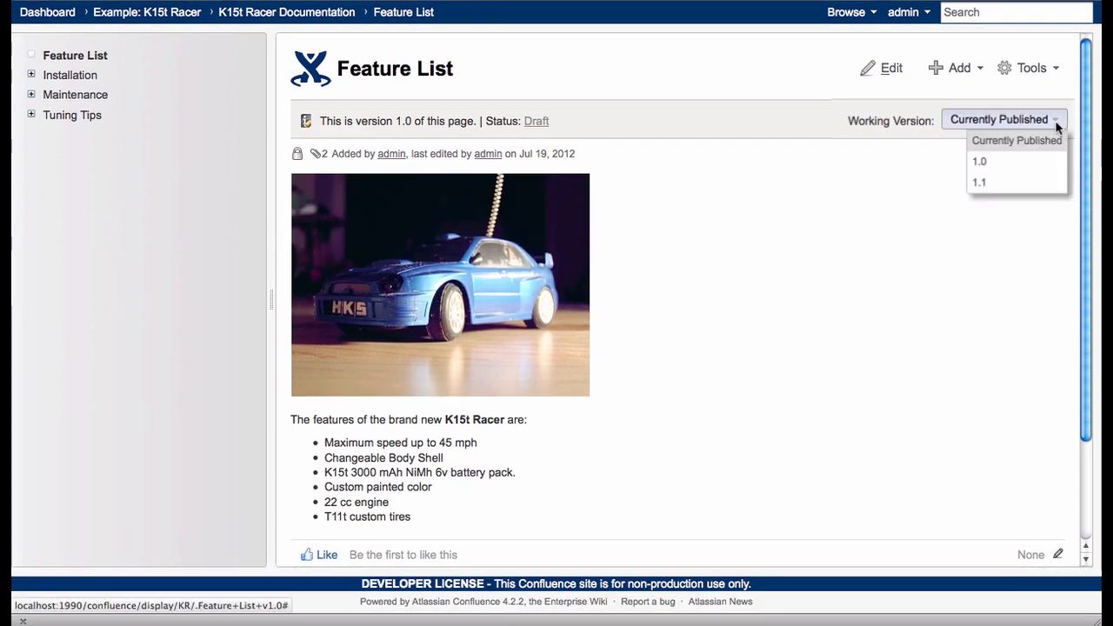
{"action": "left_click", "coordinate": [1046, 183]}
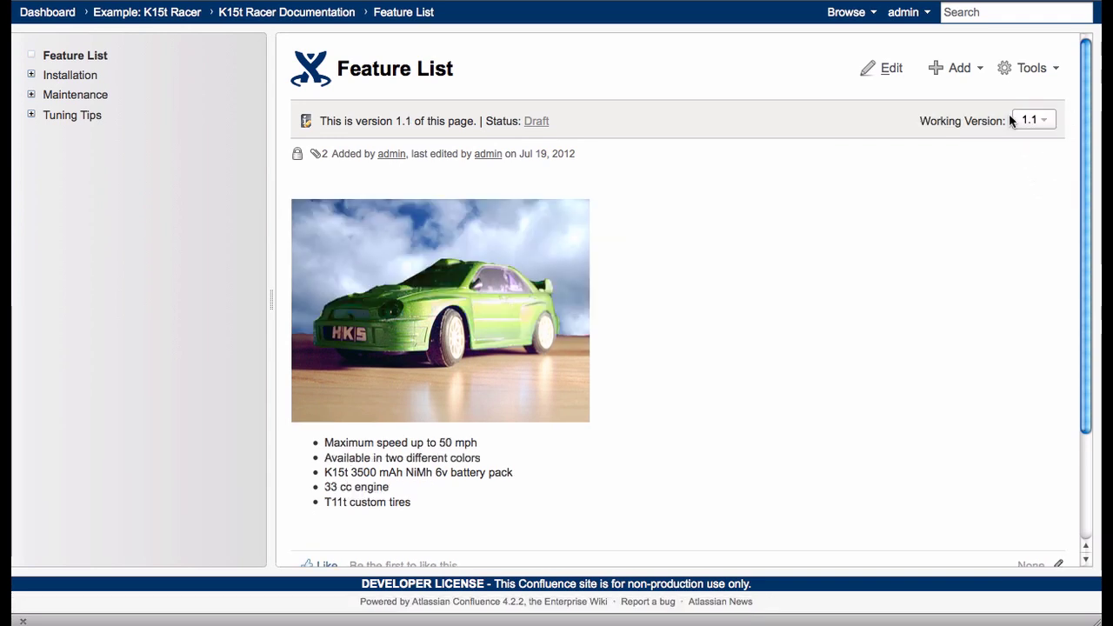
Create a page titled "Tools" under Feature List, with the intro "To install the K15t Racer you need the following tools:"
{"action": "left_click", "coordinate": [957, 68]}
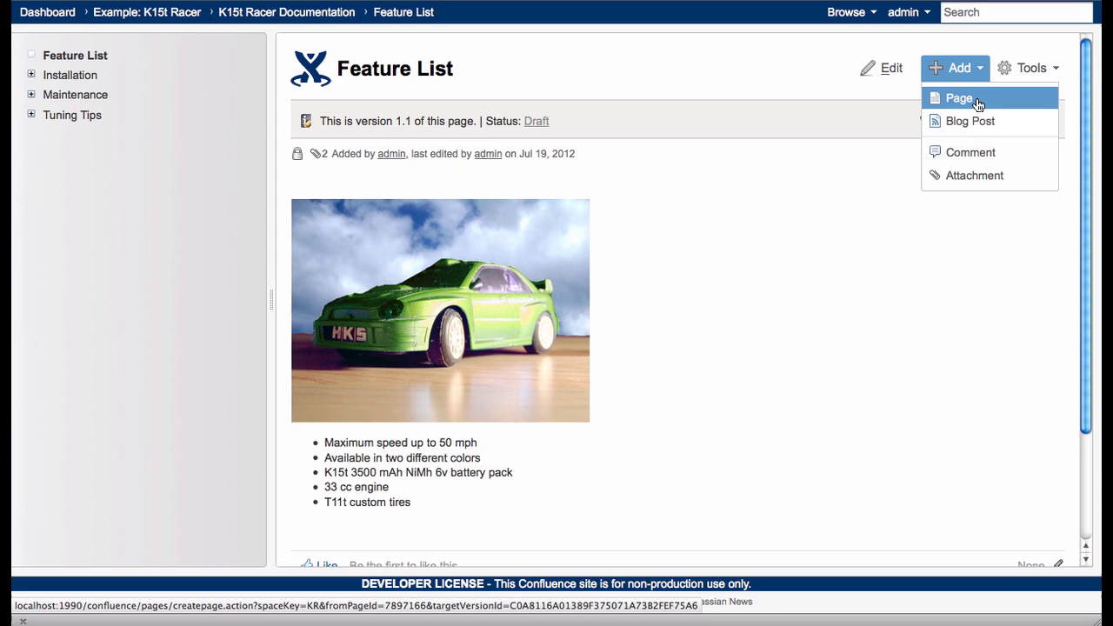
{"action": "left_click", "coordinate": [977, 99]}
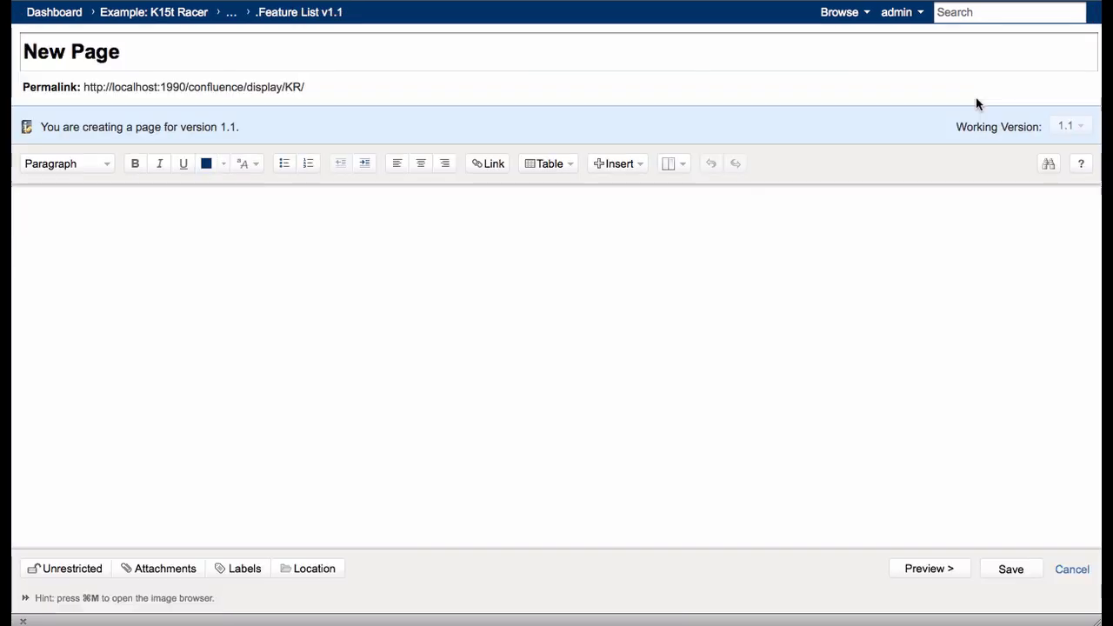
{"action": "left_click", "coordinate": [656, 60]}
{"action": "type", "text": "Tools"}
{"action": "left_click", "coordinate": [578, 235]}
{"action": "type", "text": "To install the K15t Racer you need the following tools:"}
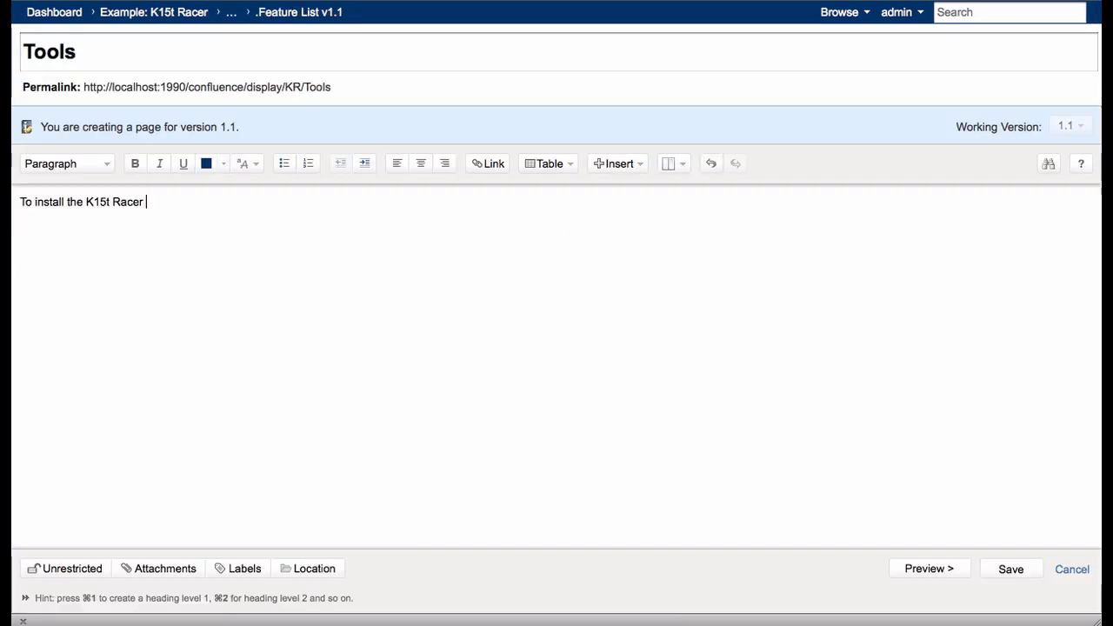
Add a bulleted list of Screwdriver, Scissors, Loctite and Wire Cutters below the intro and save the Tools page
{"action": "key", "text": "Return"}
{"action": "type", "text": "Screwdriver"}
{"action": "key", "text": "Return"}
{"action": "type", "text": "Scissors"}
{"action": "key", "text": "Return"}
{"action": "type", "text": "Loctite"}
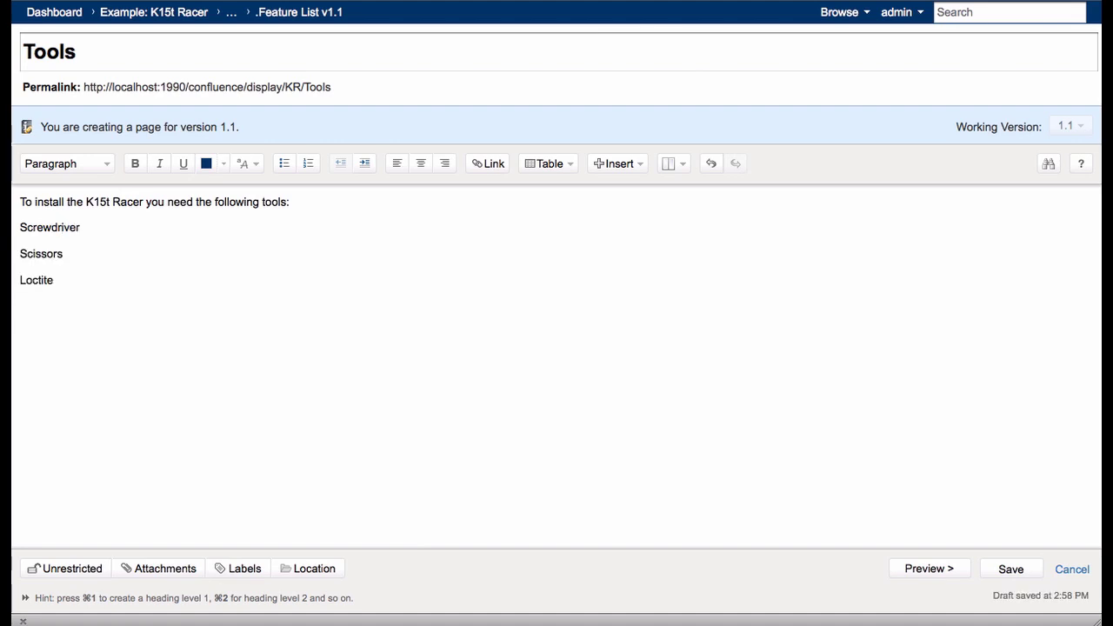
{"action": "key", "text": "Return"}
{"action": "type", "text": "Wire Cutters"}
{"action": "left_click_drag", "start_coordinate": [83, 305], "coordinate": [26, 225]}
{"action": "left_click", "coordinate": [284, 164]}
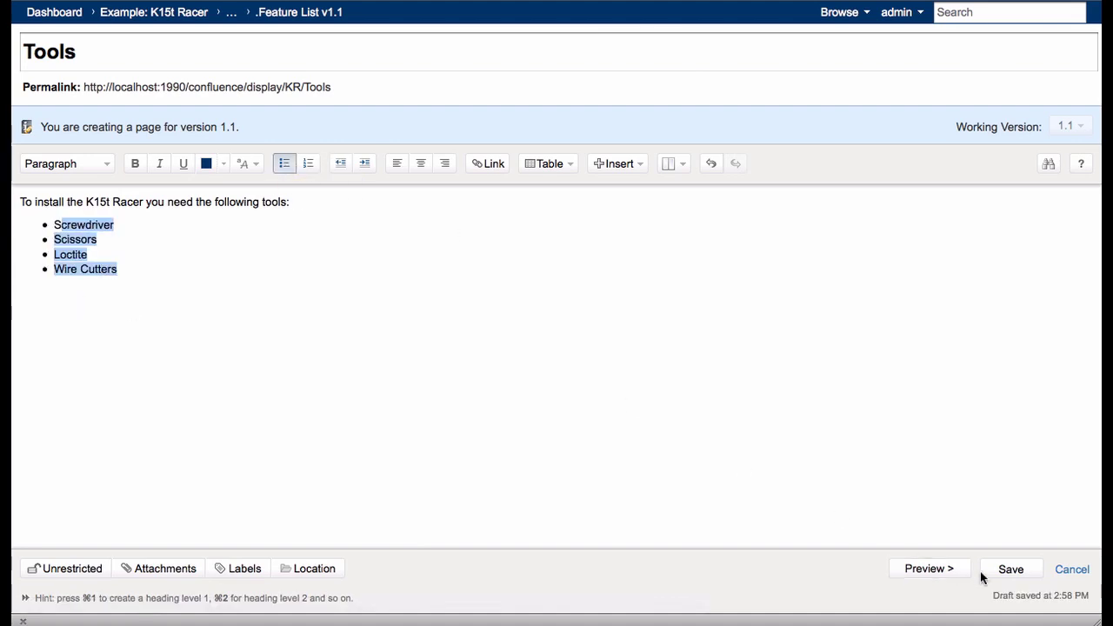
{"action": "left_click", "coordinate": [1024, 572]}
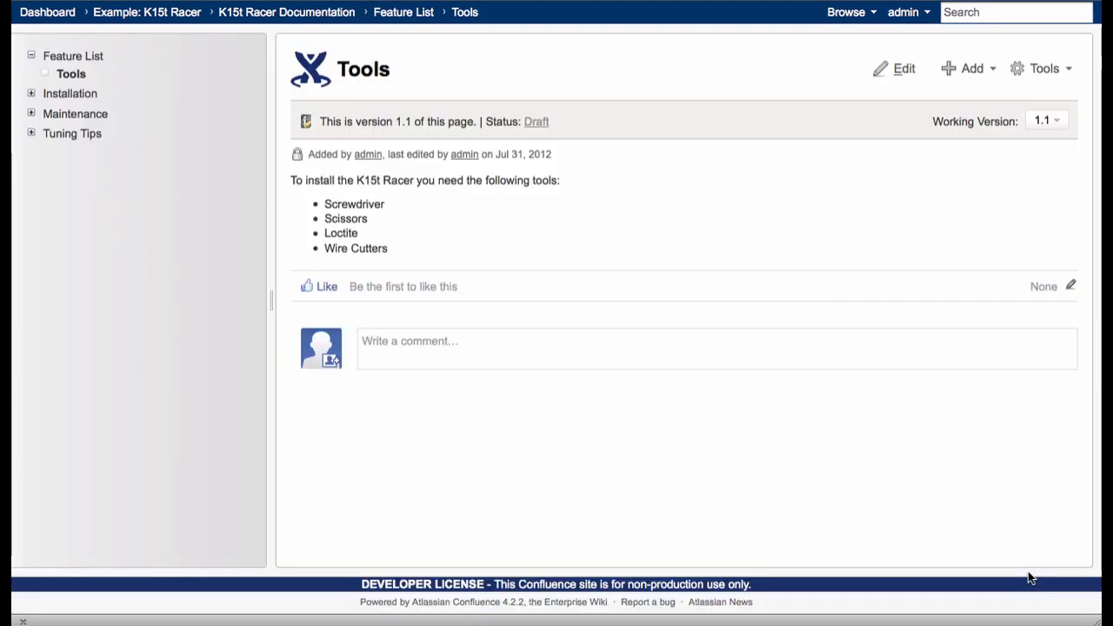
View the Tools page in the Currently Published version, and switch back to working version 1.1
{"action": "left_click", "coordinate": [1054, 120]}
{"action": "left_click", "coordinate": [1053, 139]}
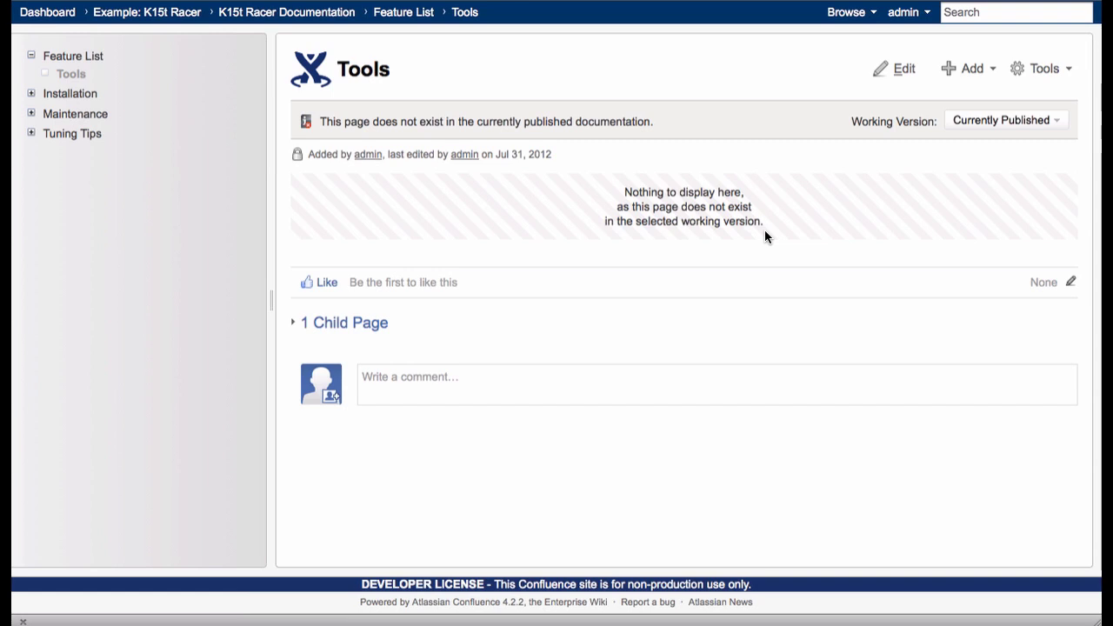
{"action": "left_click", "coordinate": [1059, 120]}
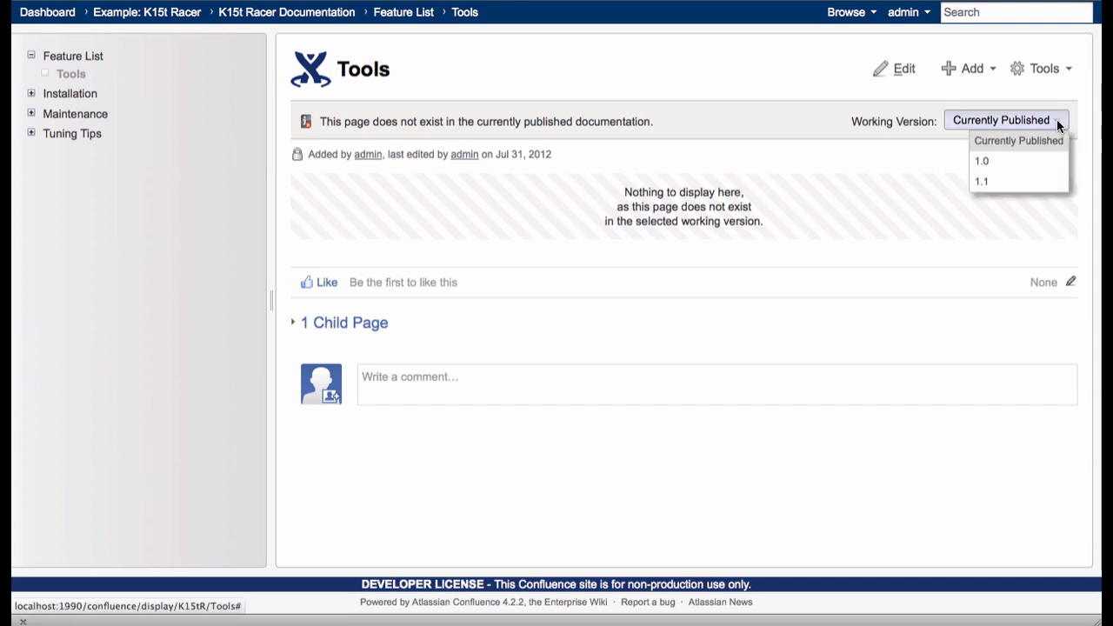
{"action": "left_click", "coordinate": [1046, 188]}
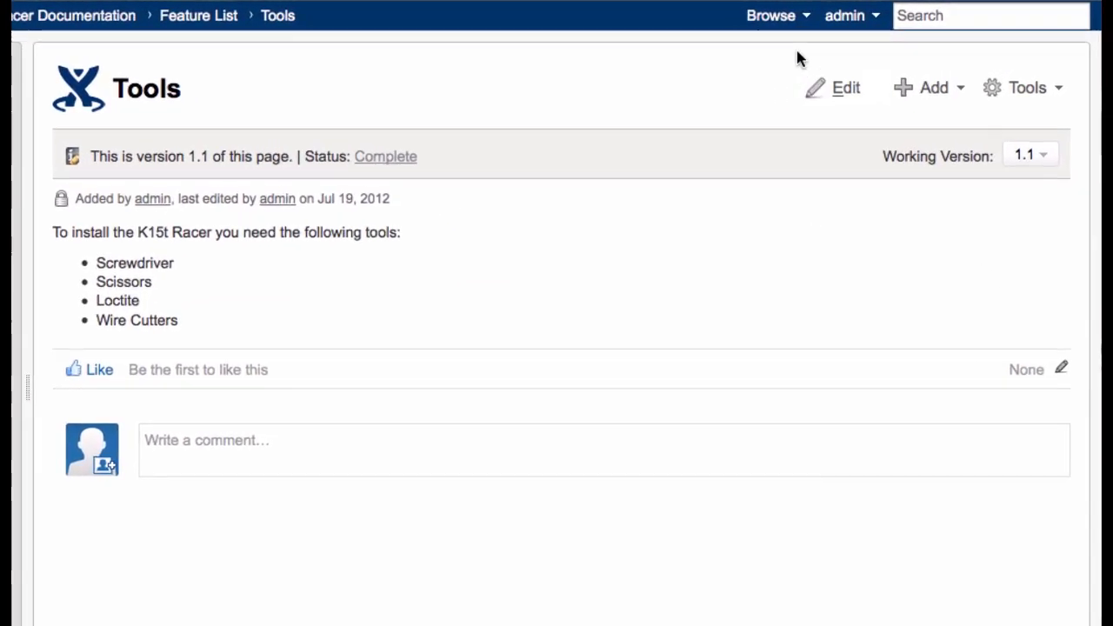
Open the Scroll Versions version management for the K15t Racer space
{"action": "left_click", "coordinate": [736, 40]}
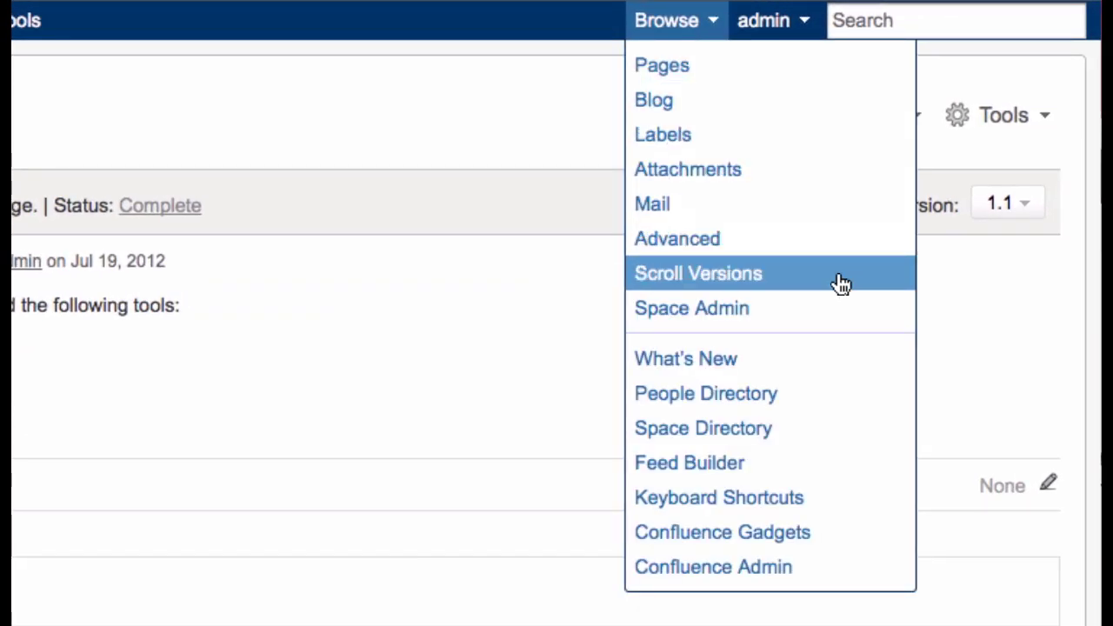
{"action": "left_click", "coordinate": [863, 281]}
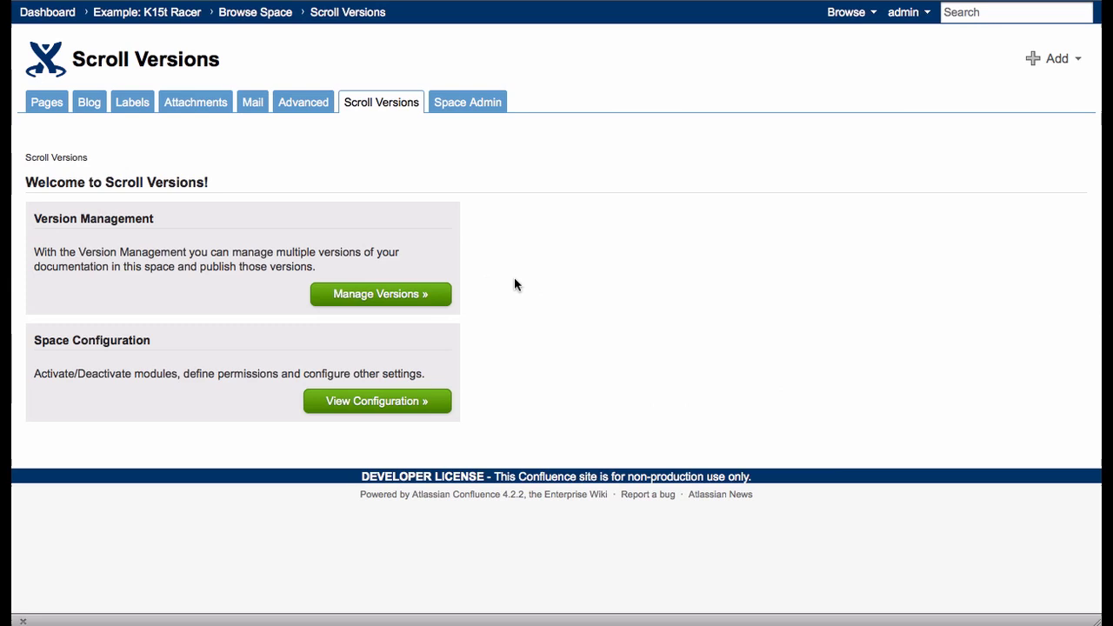
{"action": "left_click", "coordinate": [426, 294]}
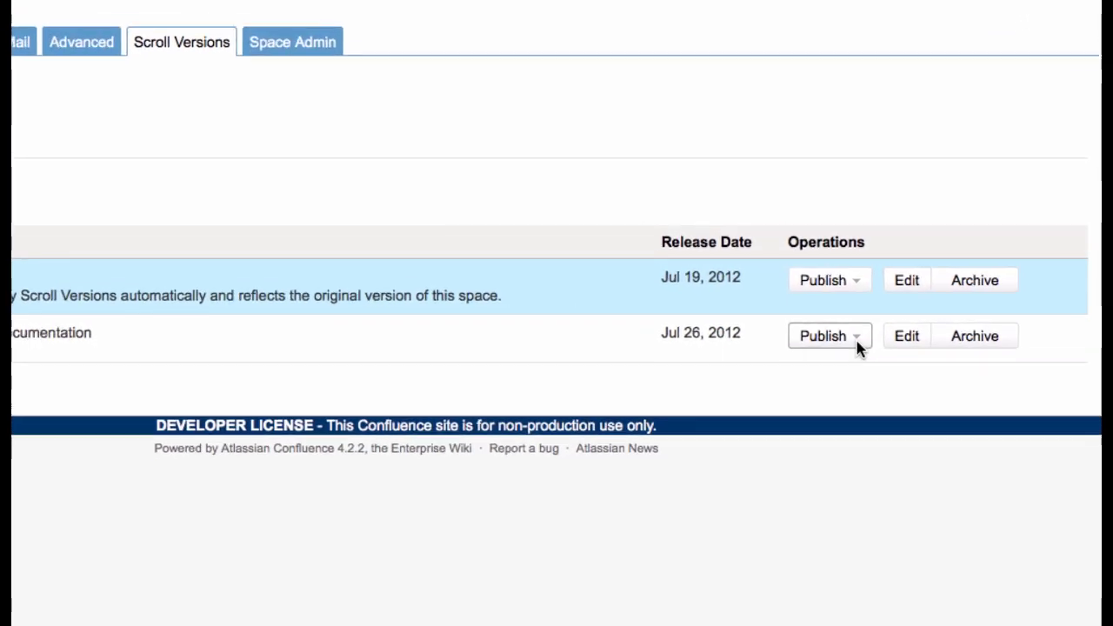
Set up publishing of version 1.1 within the same space and preview the changes
{"action": "left_click", "coordinate": [856, 339]}
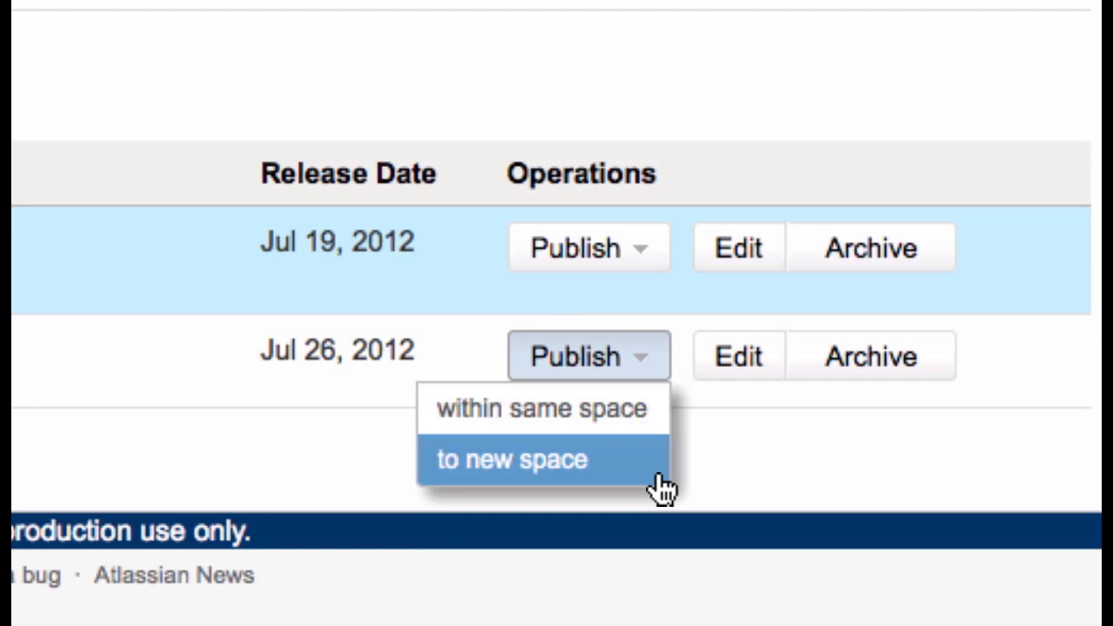
{"action": "left_click", "coordinate": [667, 422]}
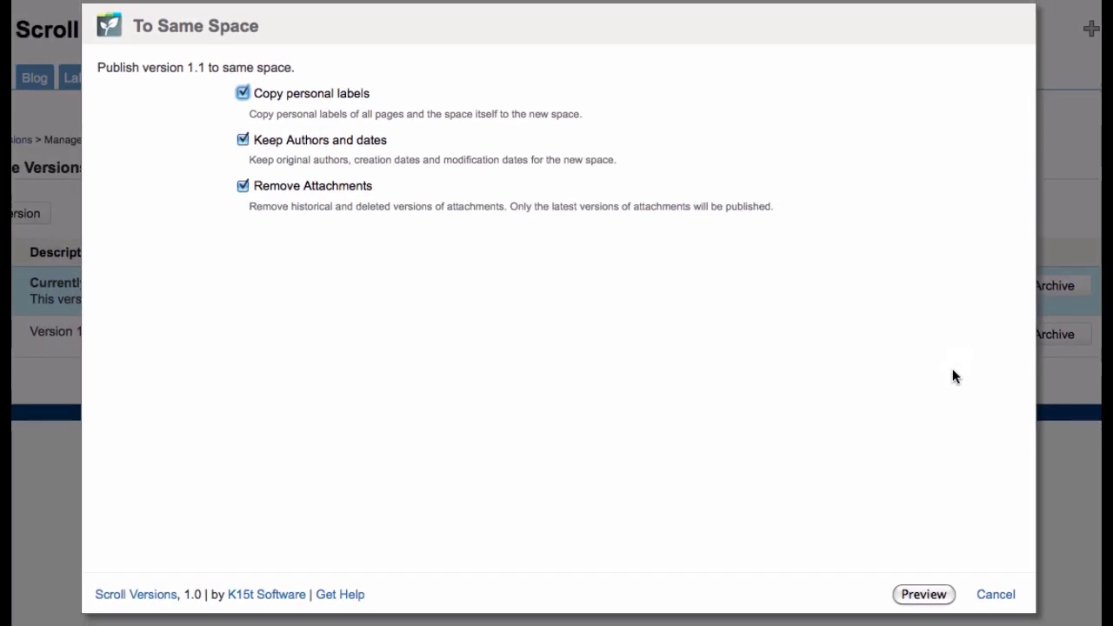
{"action": "left_click", "coordinate": [935, 595]}
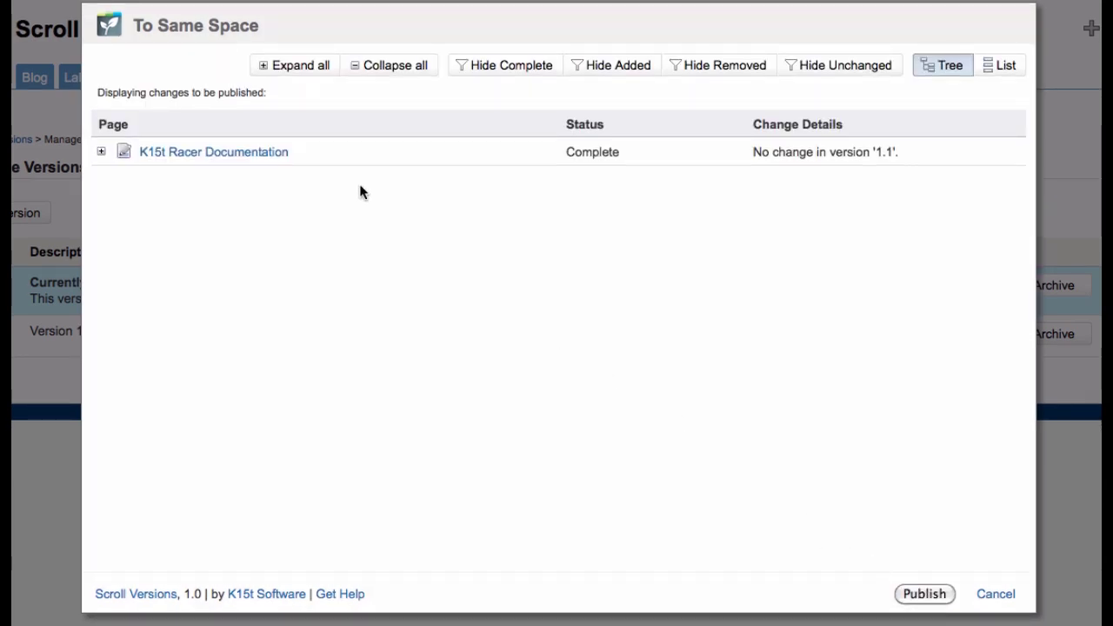
Expand the whole page tree in the publish preview and review the Feature List page's change details
{"action": "left_click", "coordinate": [304, 75]}
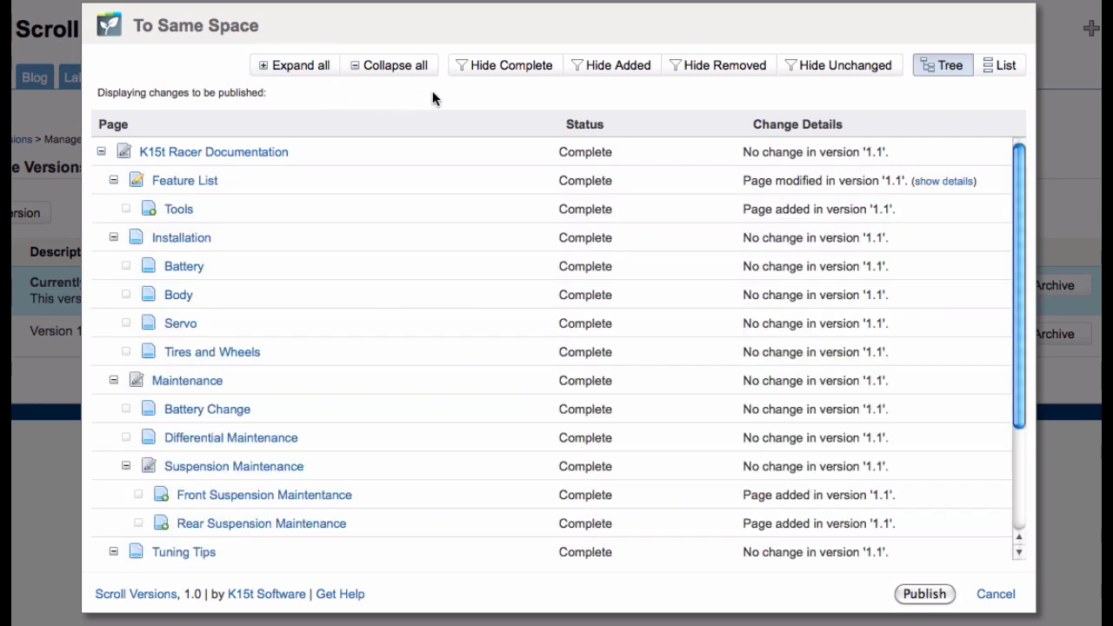
{"action": "left_click", "coordinate": [950, 183]}
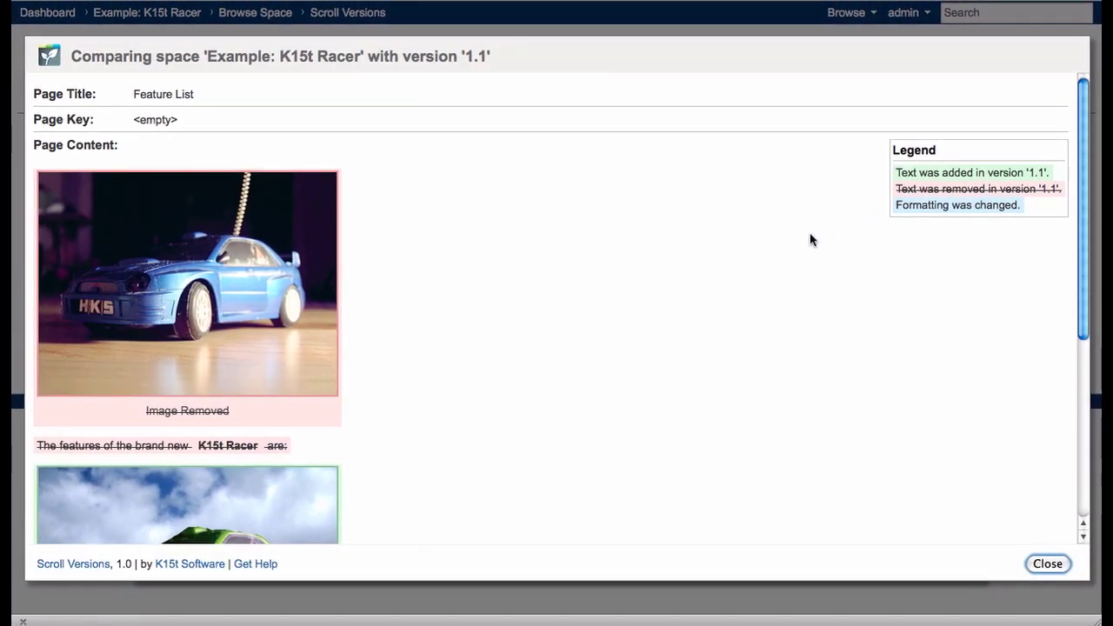
{"action": "scroll", "coordinate": [723, 284], "scroll_direction": "down", "scroll_amount": 4}
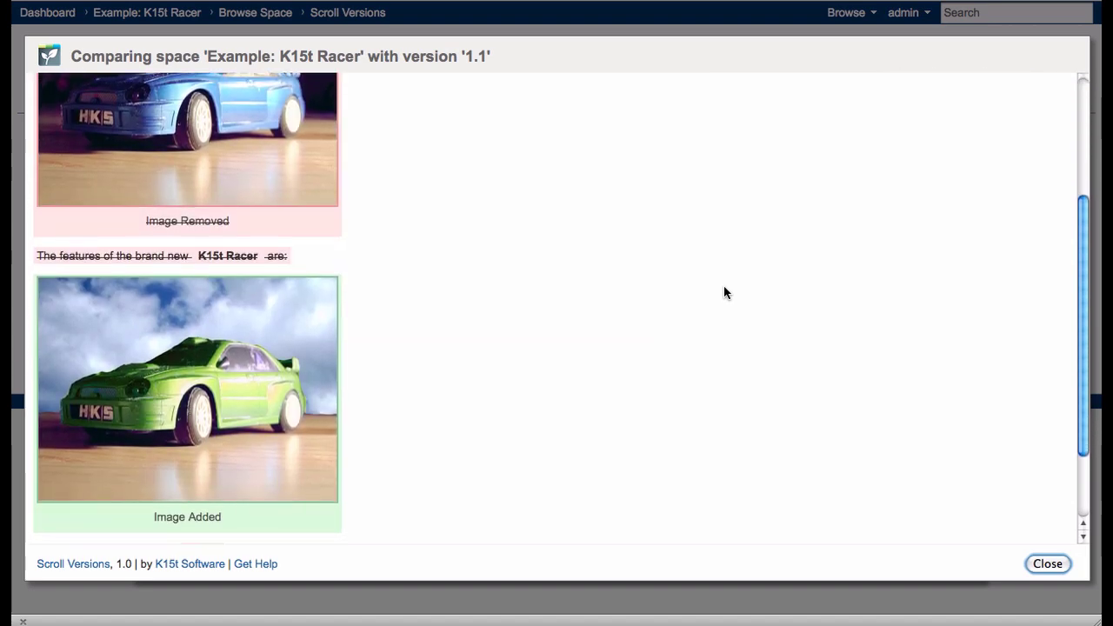
{"action": "scroll", "coordinate": [724, 294], "scroll_direction": "down", "scroll_amount": 2}
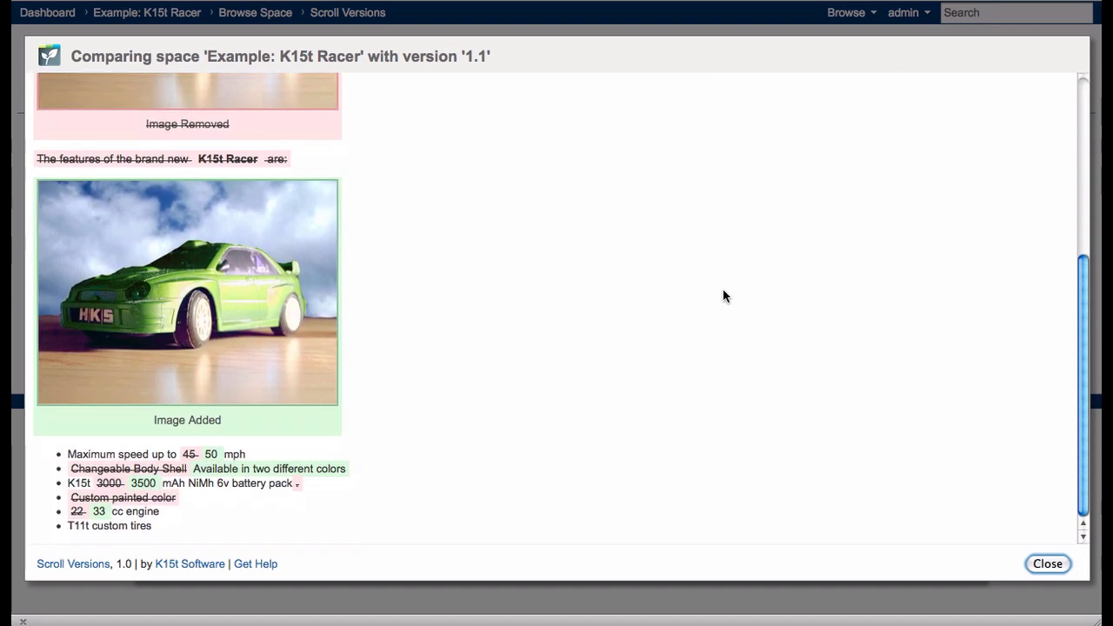
{"action": "left_click", "coordinate": [1047, 565]}
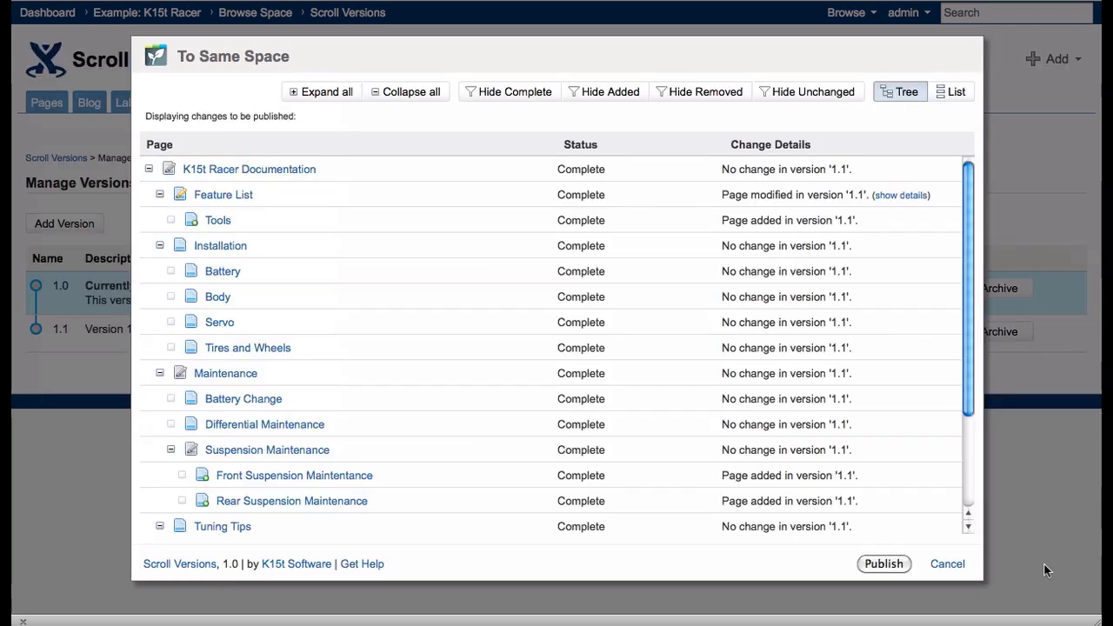
Publish version 1.1 to the same space and open the home page of the Example: K15t Racer space
{"action": "scroll", "coordinate": [860, 509], "scroll_direction": "down", "scroll_amount": 3}
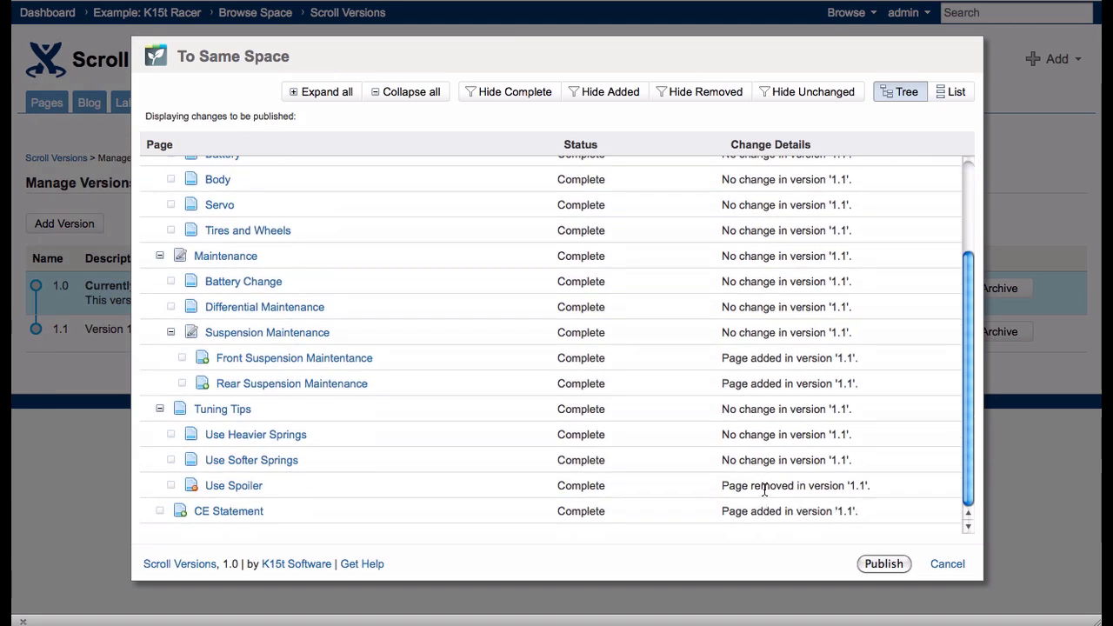
{"action": "left_click", "coordinate": [880, 563]}
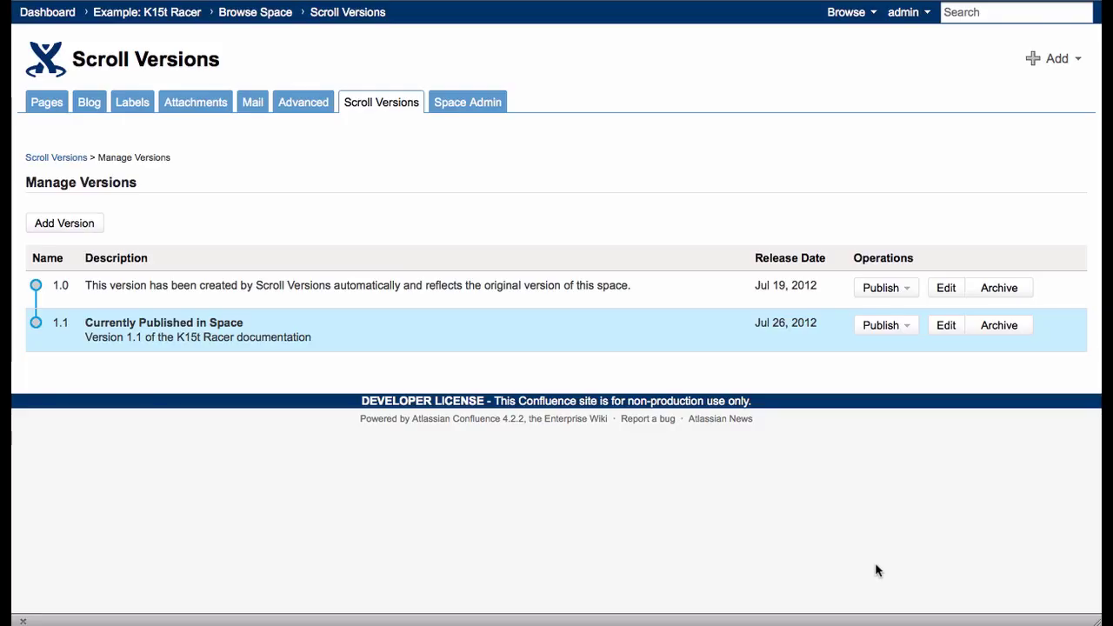
{"action": "left_click", "coordinate": [174, 14]}
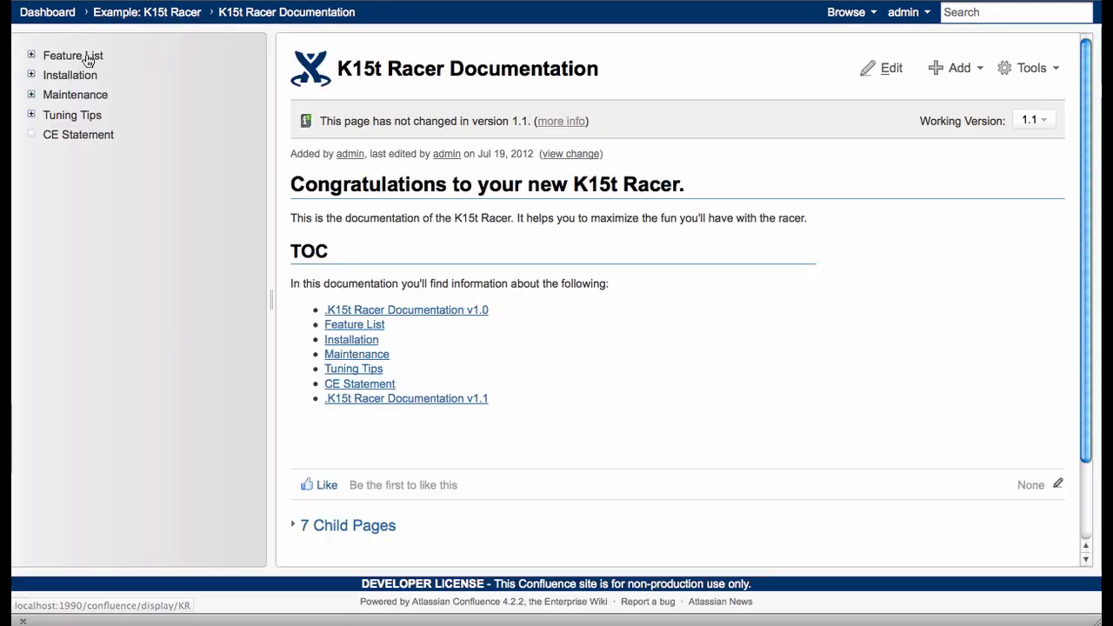
Open the Feature List page and compare its currently published version with version 1.1 by switching the working version to Currently Published and back to 1.1
{"action": "left_click", "coordinate": [92, 56]}
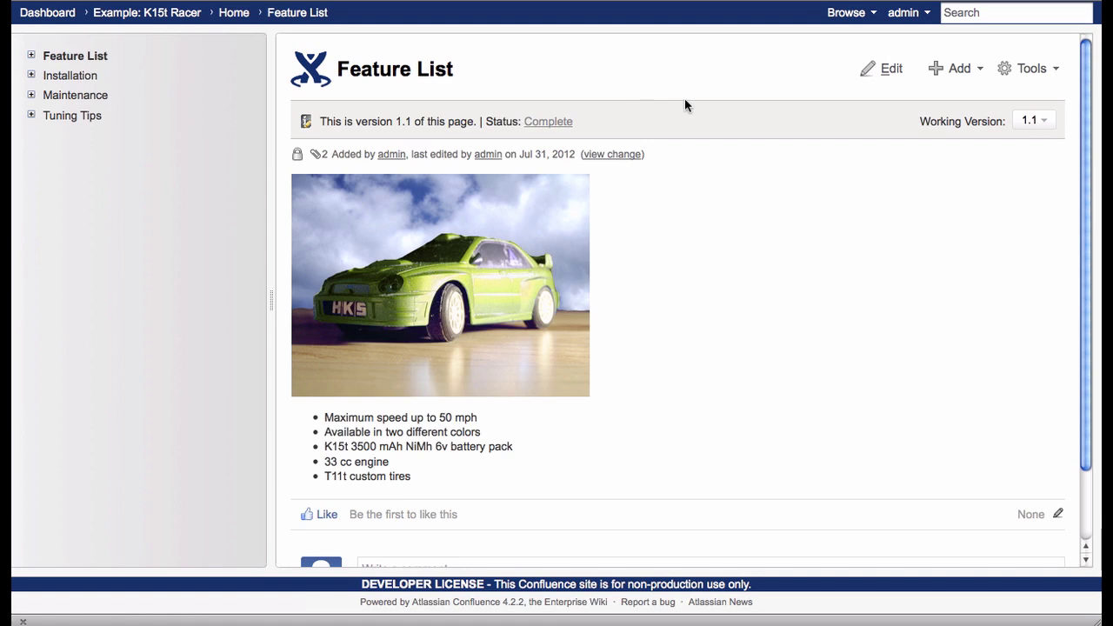
{"action": "left_click", "coordinate": [1043, 121]}
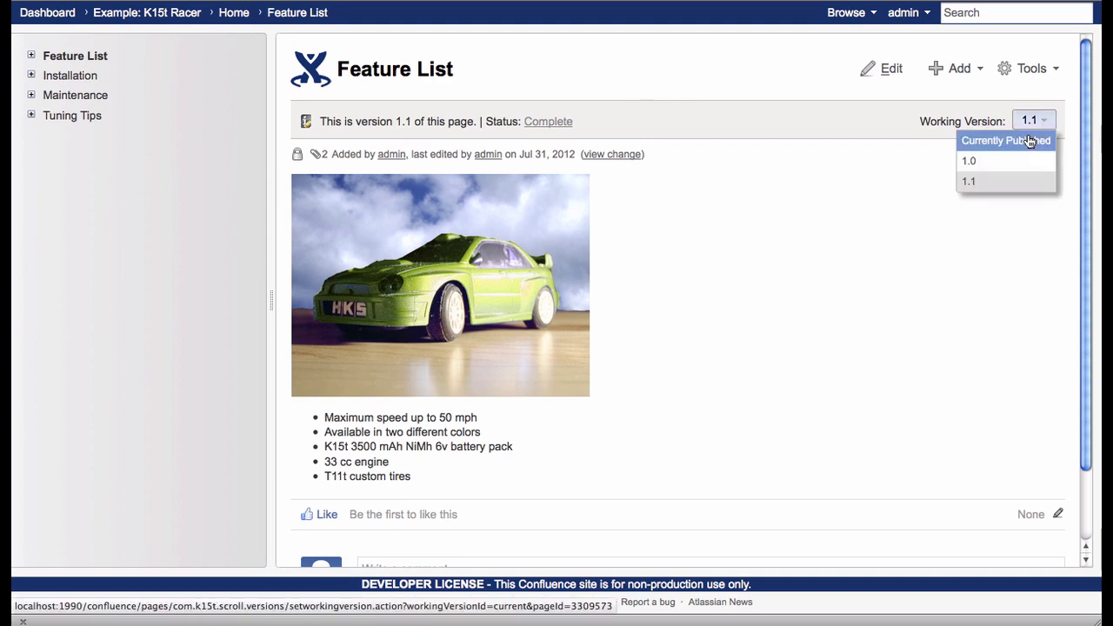
{"action": "left_click", "coordinate": [1029, 142]}
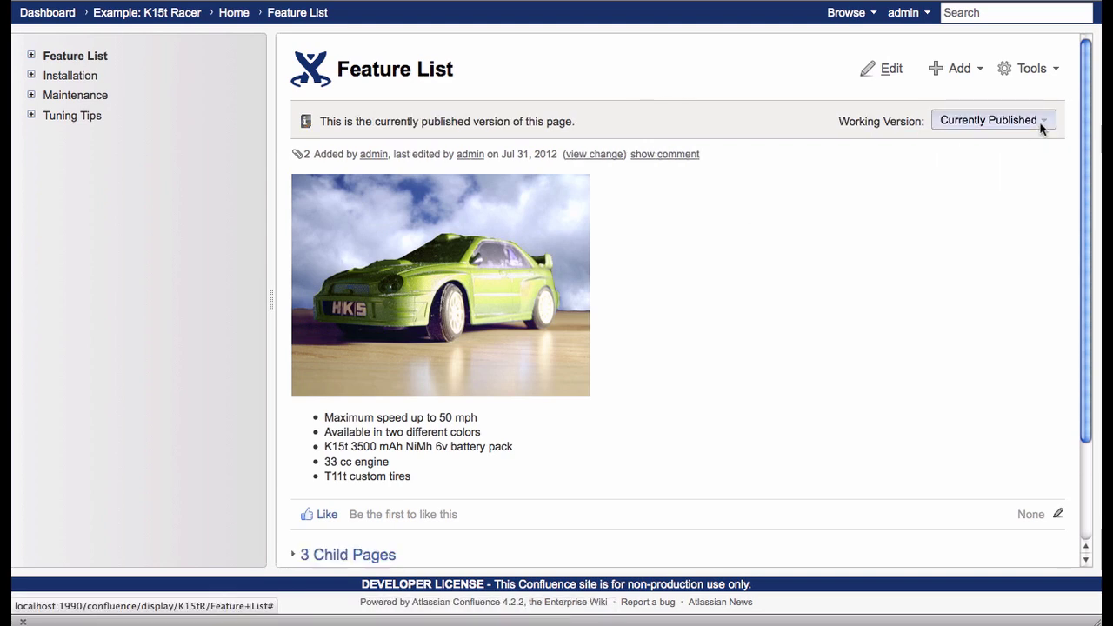
{"action": "left_click", "coordinate": [1040, 121]}
{"action": "left_click", "coordinate": [1010, 181]}
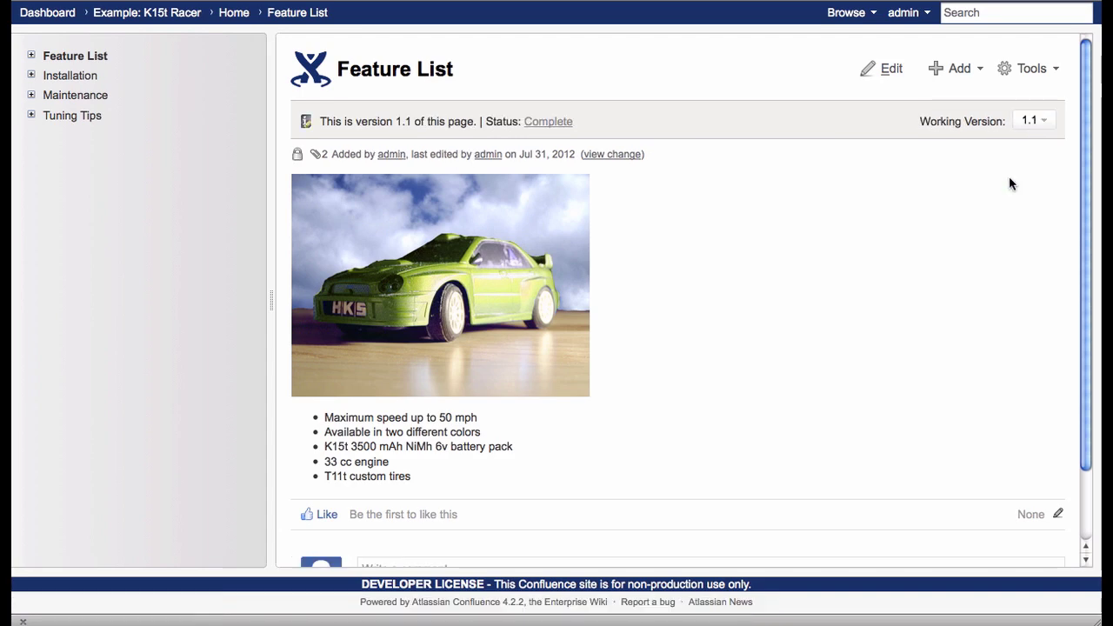
Log out of the admin account to view the documentation as an anonymous reader
{"action": "left_click", "coordinate": [905, 12]}
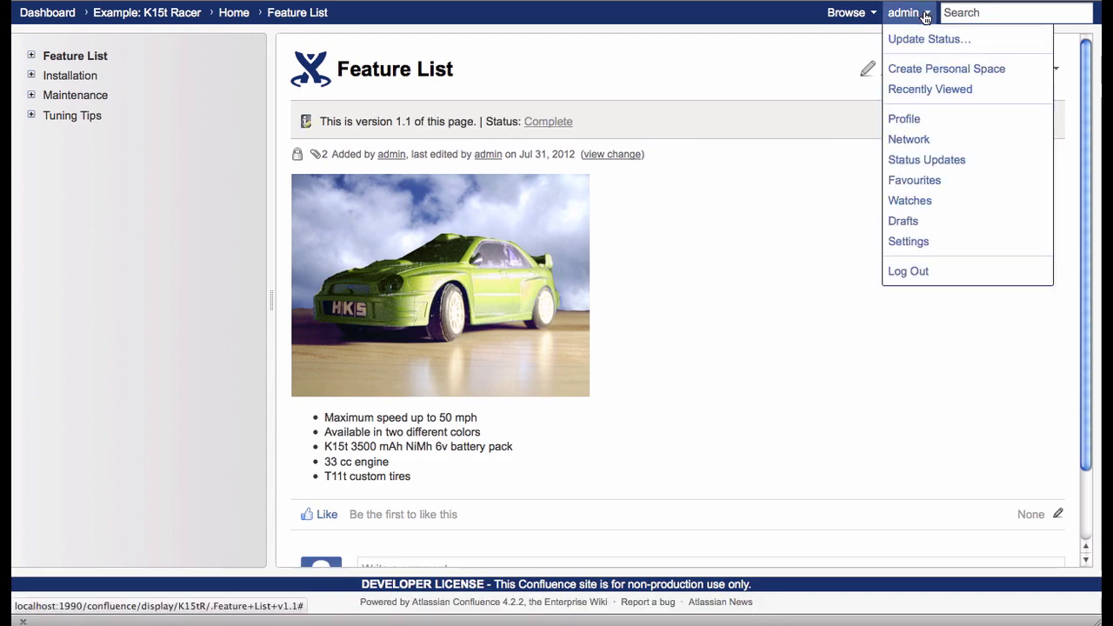
{"action": "left_click", "coordinate": [944, 271]}
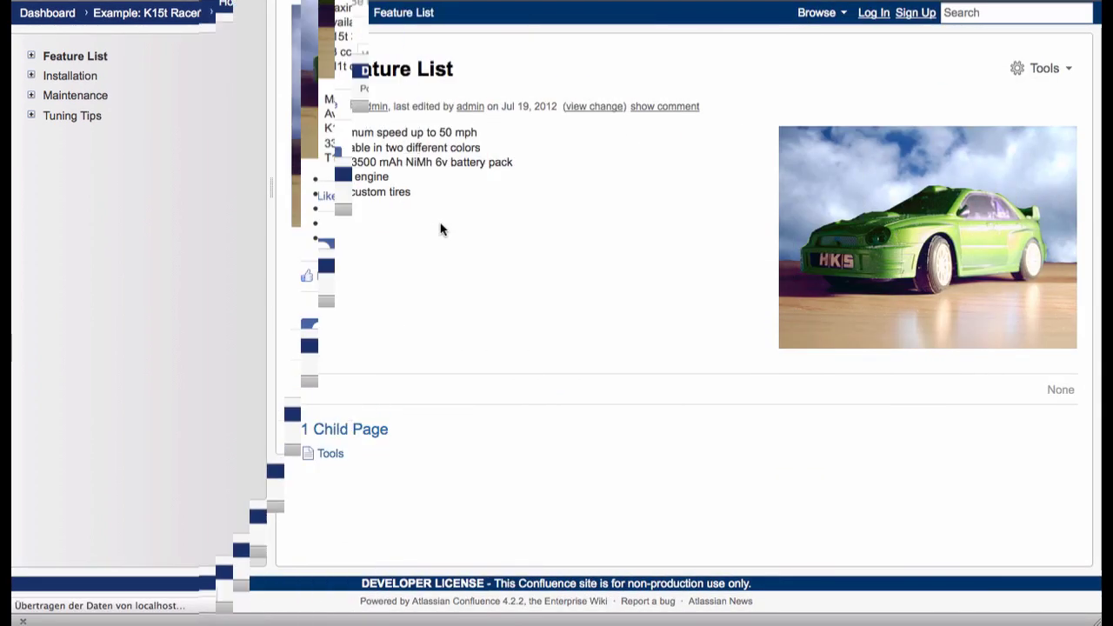